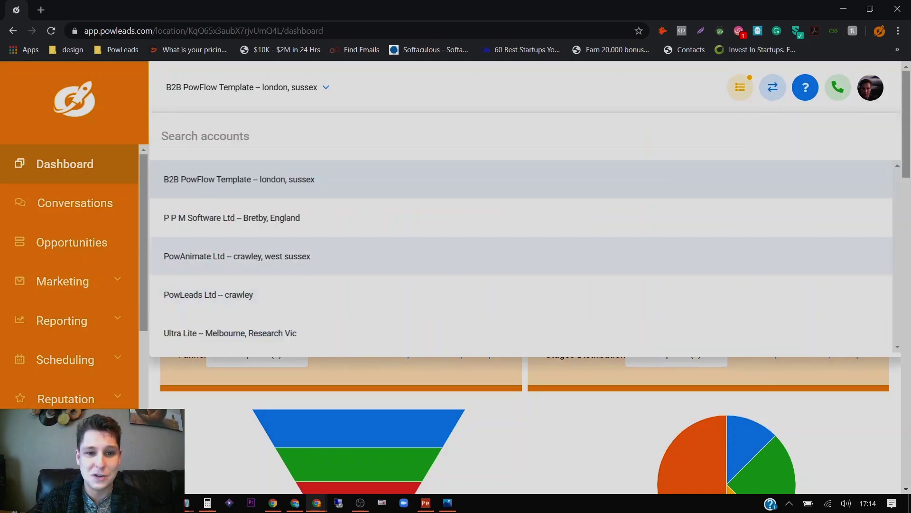
Close the account list without switching, keeping the B2B PowFlow Template account
{"action": "key", "text": "Escape"}
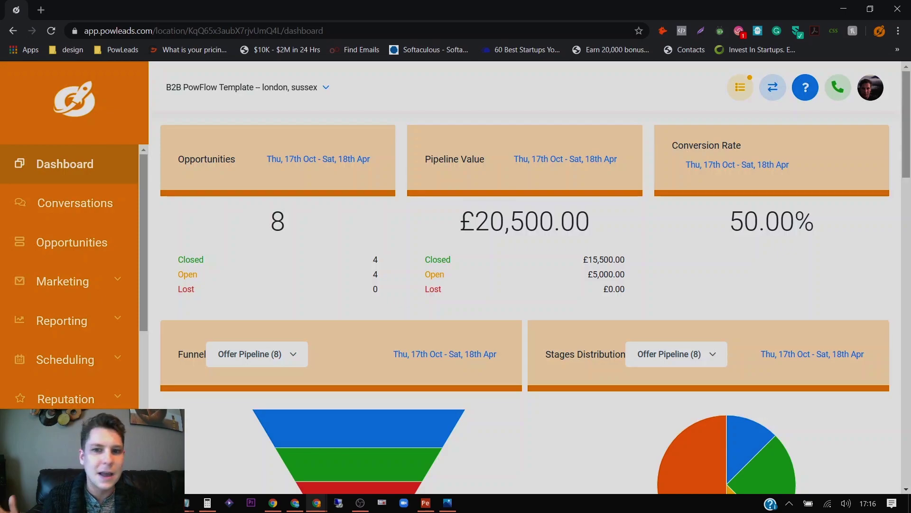
{"action": "scroll", "coordinate": [524, 285], "scroll_direction": "down", "scroll_amount": 1}
{"action": "scroll", "coordinate": [525, 285], "scroll_direction": "down", "scroll_amount": 1}
{"action": "scroll", "coordinate": [524, 285], "scroll_direction": "up", "scroll_amount": 2}
{"action": "scroll", "coordinate": [525, 285], "scroll_direction": "down", "scroll_amount": 3}
{"action": "scroll", "coordinate": [524, 284], "scroll_direction": "down", "scroll_amount": 5}
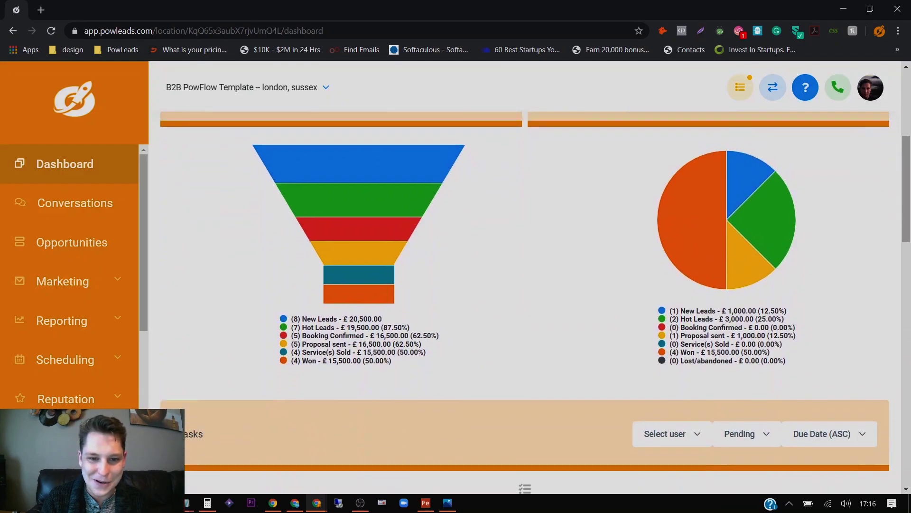
{"action": "scroll", "coordinate": [525, 285], "scroll_direction": "up", "scroll_amount": 3}
{"action": "scroll", "coordinate": [525, 285], "scroll_direction": "up", "scroll_amount": 5}
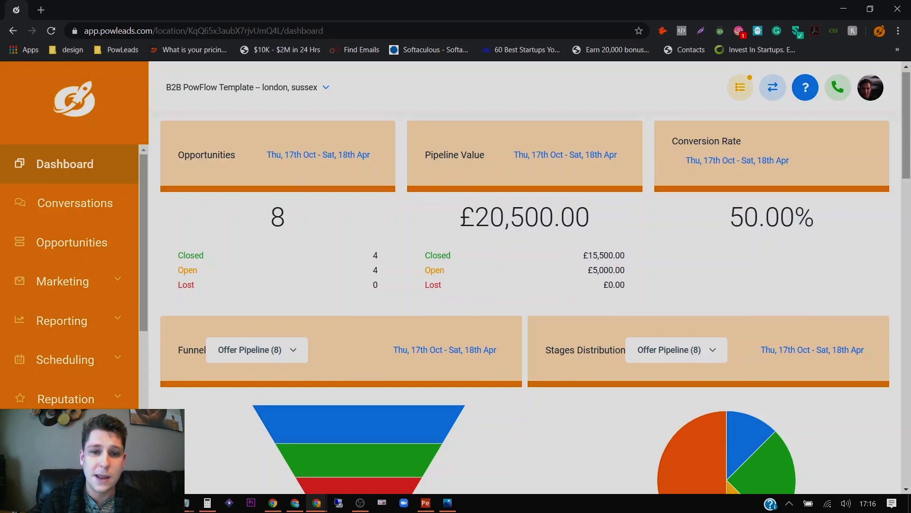
{"action": "scroll", "coordinate": [524, 285], "scroll_direction": "down", "scroll_amount": 1}
{"action": "scroll", "coordinate": [524, 285], "scroll_direction": "down", "scroll_amount": 1}
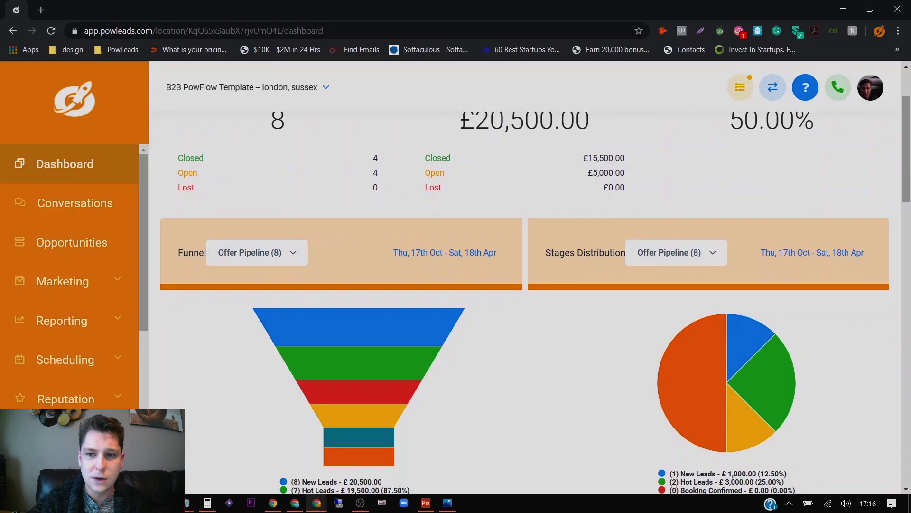
{"action": "scroll", "coordinate": [525, 285], "scroll_direction": "down", "scroll_amount": 6}
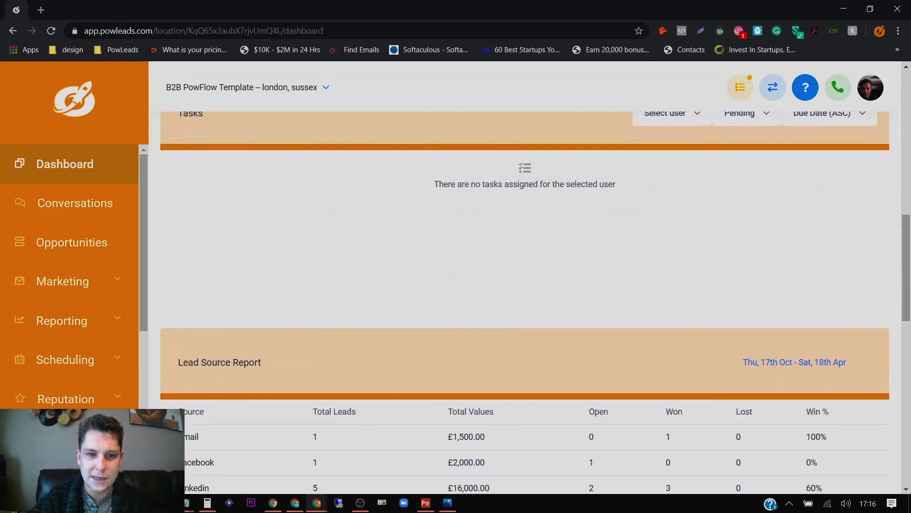
{"action": "scroll", "coordinate": [525, 285], "scroll_direction": "up", "scroll_amount": 1}
{"action": "scroll", "coordinate": [525, 285], "scroll_direction": "down", "scroll_amount": 7}
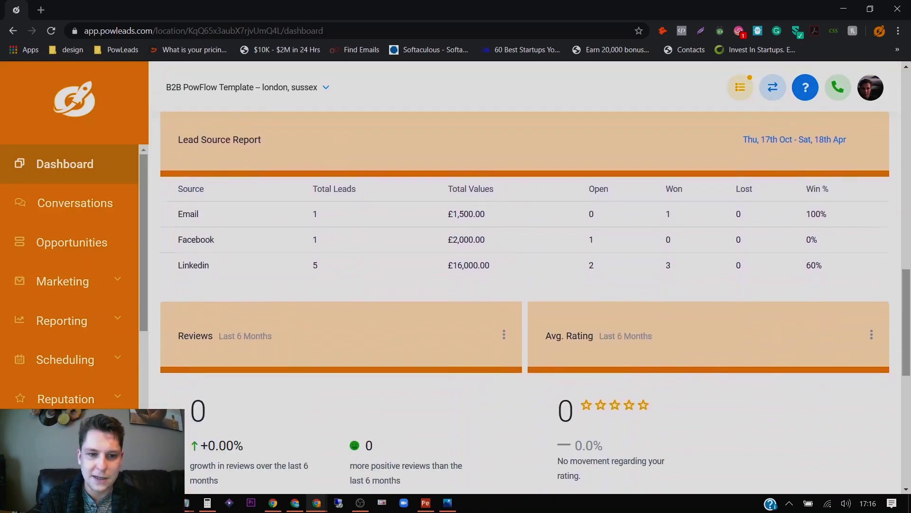
{"action": "scroll", "coordinate": [524, 284], "scroll_direction": "down", "scroll_amount": 5}
{"action": "scroll", "coordinate": [525, 285], "scroll_direction": "up", "scroll_amount": 19}
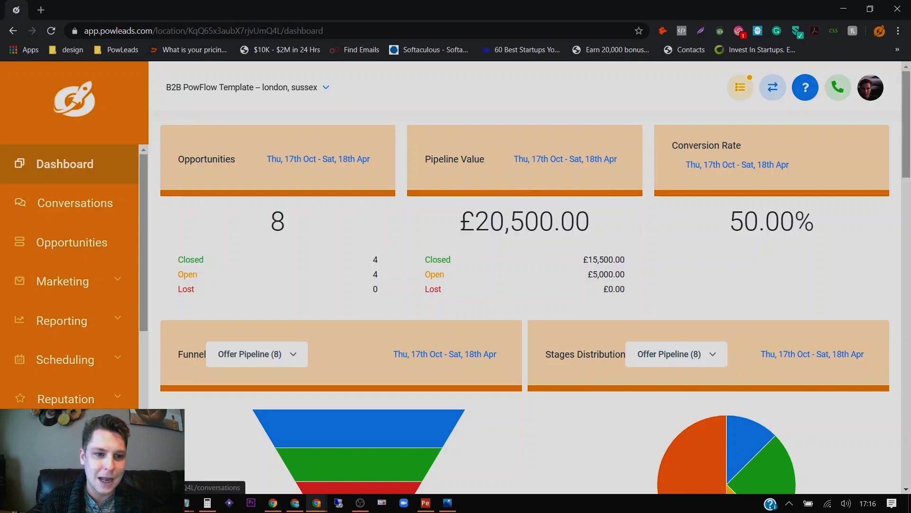
Open the Conversations inbox for the B2B PowFlow Template account
{"action": "left_click", "coordinate": [75, 202]}
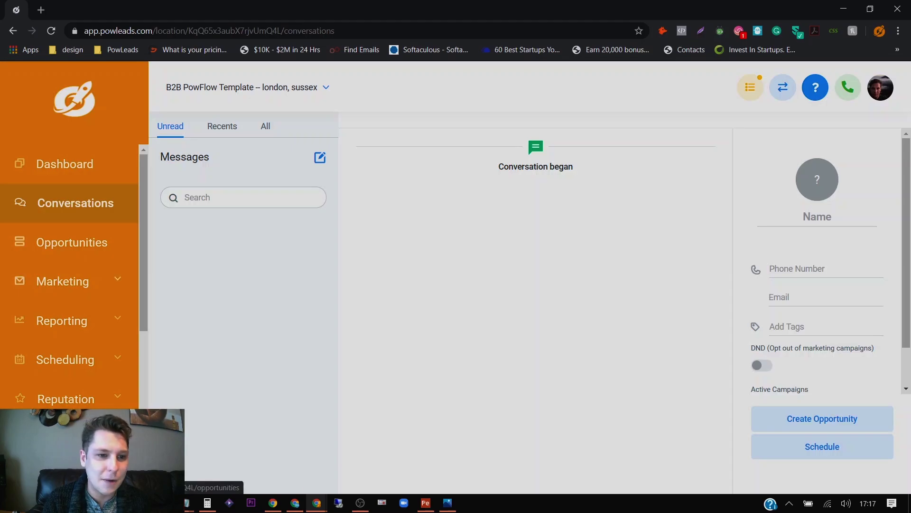
Drag the jimmy, Back In Line Chiropractic and Life Chiropractic leads between pipeline stages, then return to Dashboard
{"action": "left_click", "coordinate": [72, 242]}
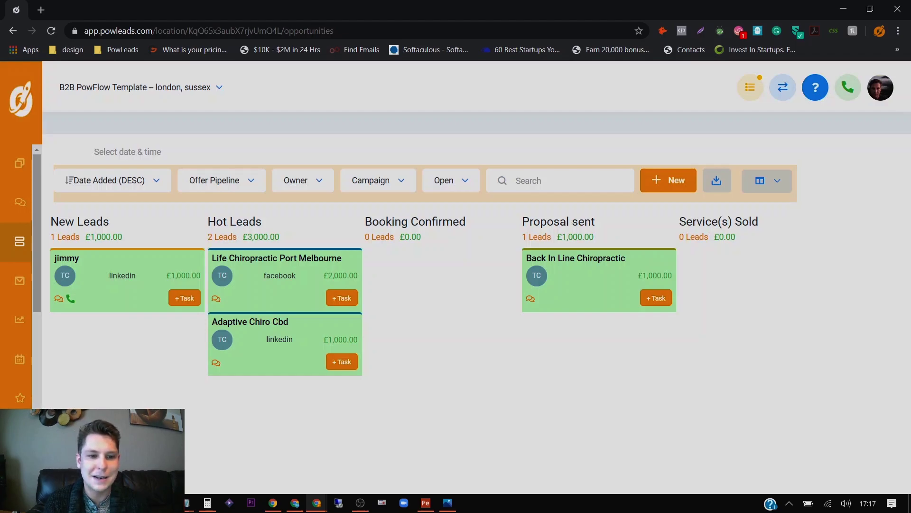
{"action": "mouse_move", "coordinate": [124, 280]}
{"action": "left_mouse_down"}
{"action": "mouse_move", "coordinate": [236, 285]}
{"action": "mouse_move", "coordinate": [125, 292]}
{"action": "mouse_move", "coordinate": [588, 280]}
{"action": "mouse_move", "coordinate": [242, 301]}
{"action": "mouse_move", "coordinate": [157, 277]}
{"action": "mouse_move", "coordinate": [97, 283]}
{"action": "mouse_move", "coordinate": [285, 298]}
{"action": "mouse_move", "coordinate": [282, 332]}
{"action": "mouse_move", "coordinate": [78, 263]}
{"action": "mouse_move", "coordinate": [123, 281]}
{"action": "left_mouse_up"}
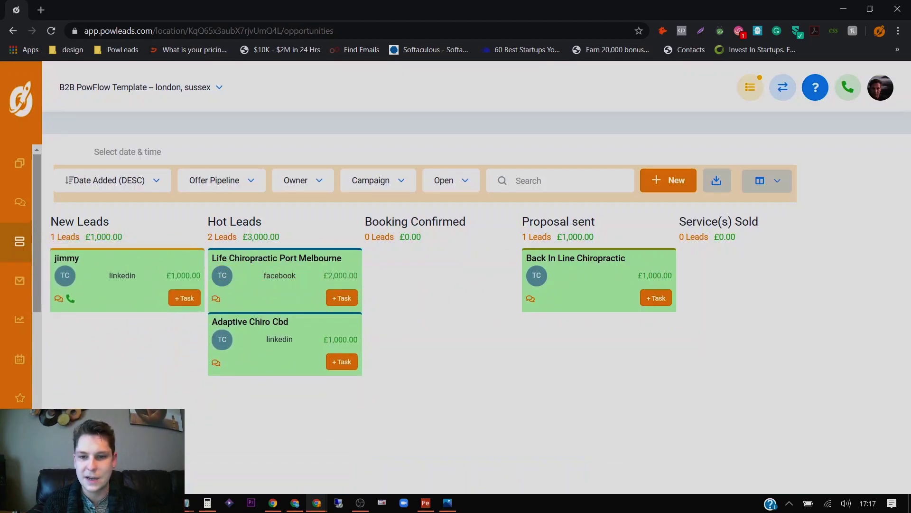
{"action": "left_click_drag", "start_coordinate": [584, 280], "coordinate": [555, 296]}
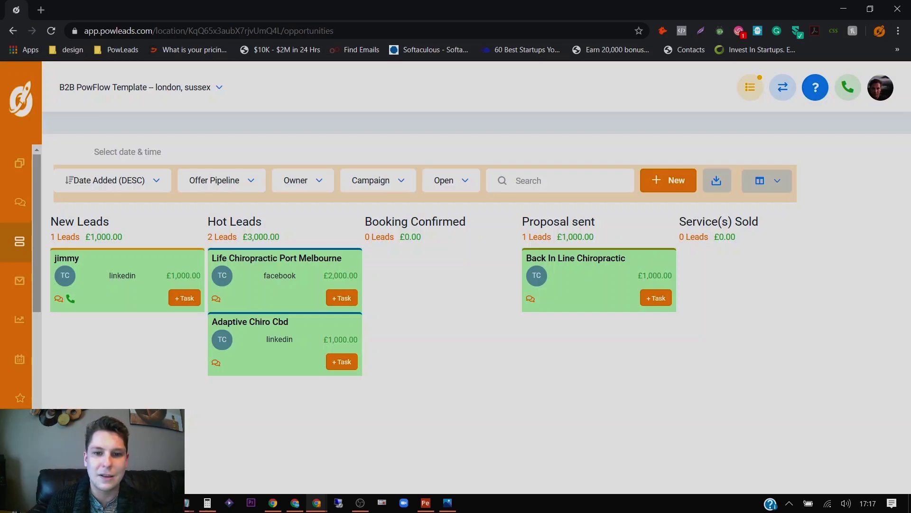
{"action": "left_click_drag", "start_coordinate": [284, 285], "coordinate": [304, 285]}
{"action": "left_click", "coordinate": [19, 163]}
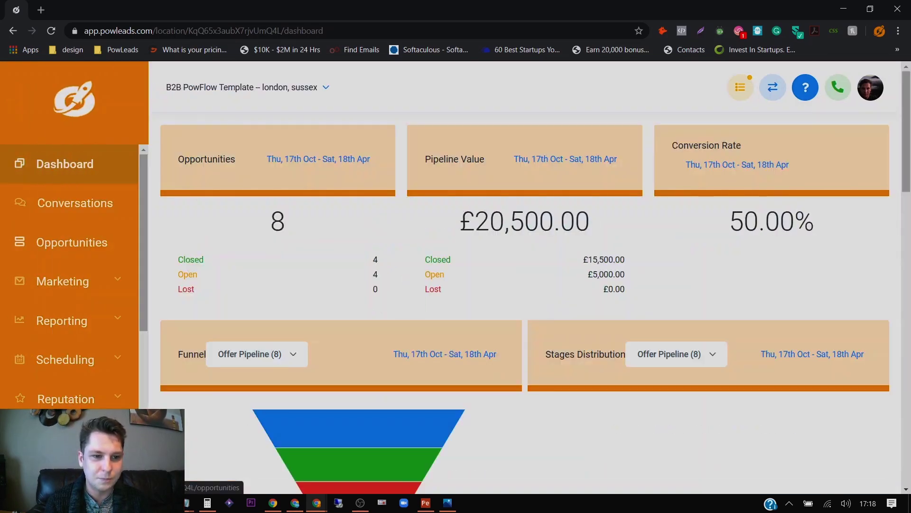
Go to Marketing > Campaigns and open the A) YOUR OFFER Claim Nurture campaign
{"action": "left_click", "coordinate": [63, 281]}
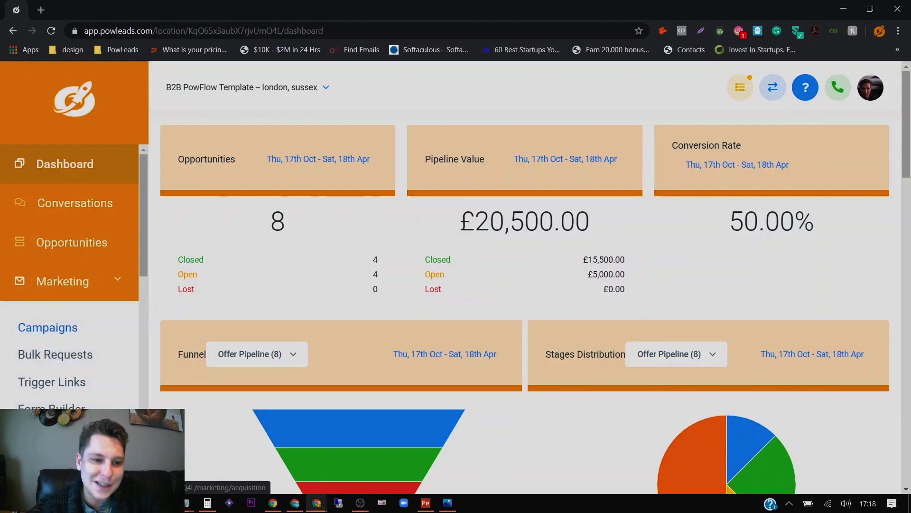
{"action": "left_click", "coordinate": [47, 328]}
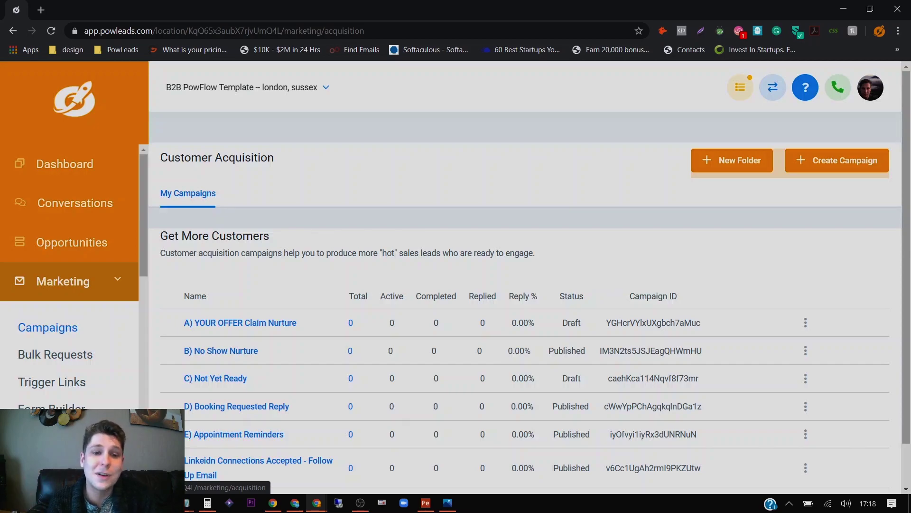
{"action": "scroll", "coordinate": [522, 309], "scroll_direction": "down", "scroll_amount": 1}
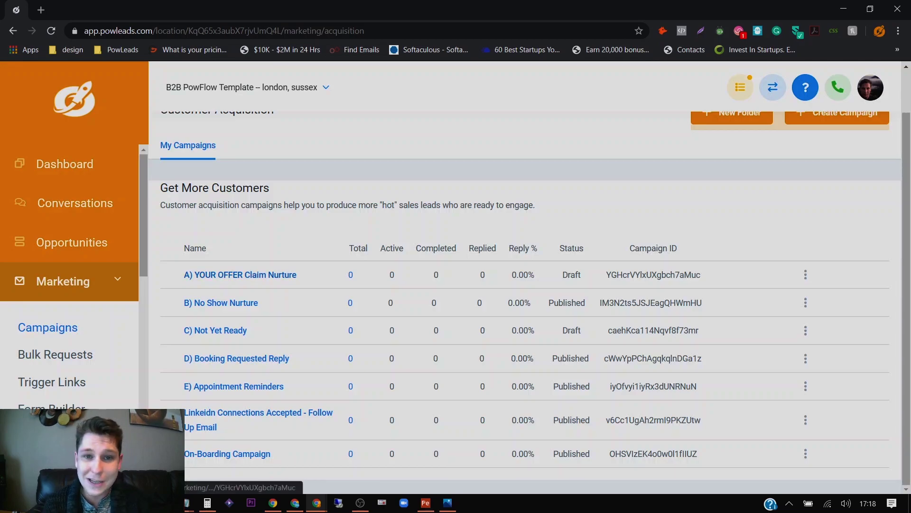
{"action": "left_click", "coordinate": [241, 274]}
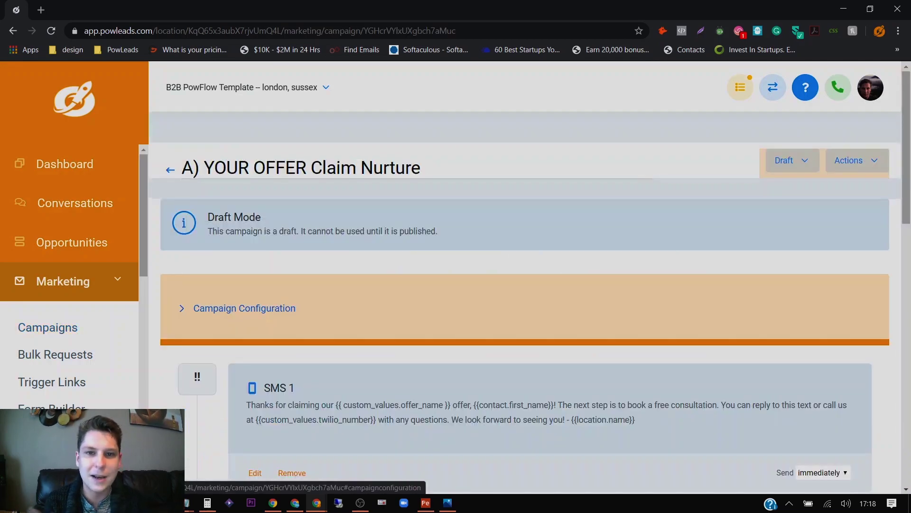
Review the campaign's SMS, email and voicemail steps, then go to Trigger Links
{"action": "scroll", "coordinate": [522, 309], "scroll_direction": "down", "scroll_amount": 4}
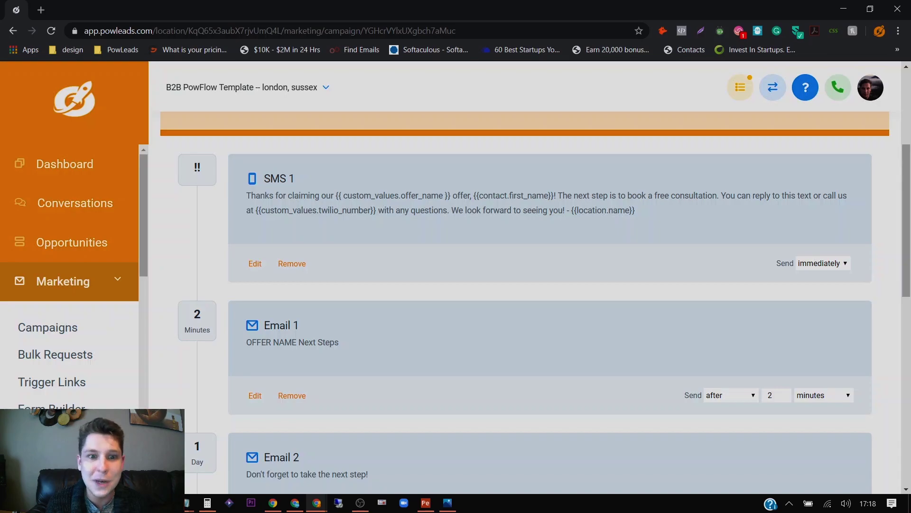
{"action": "scroll", "coordinate": [535, 303], "scroll_direction": "down", "scroll_amount": 1}
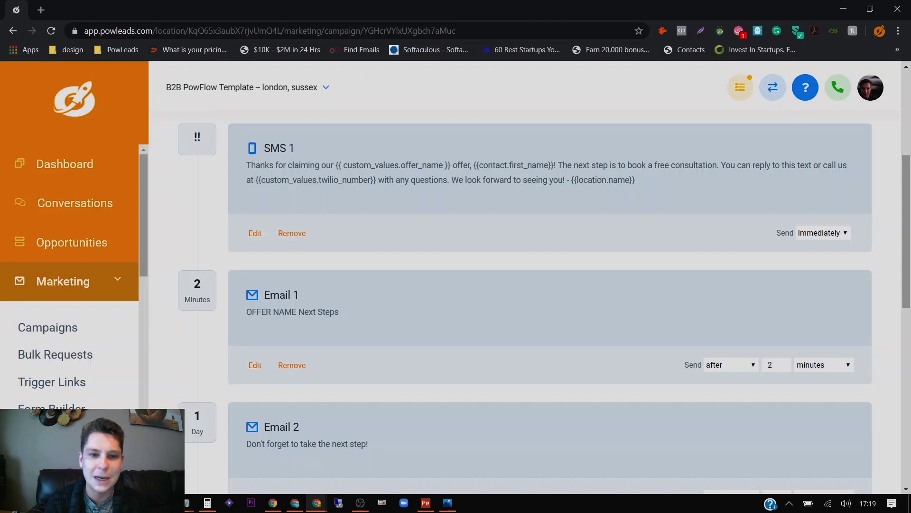
{"action": "scroll", "coordinate": [536, 303], "scroll_direction": "down", "scroll_amount": 4}
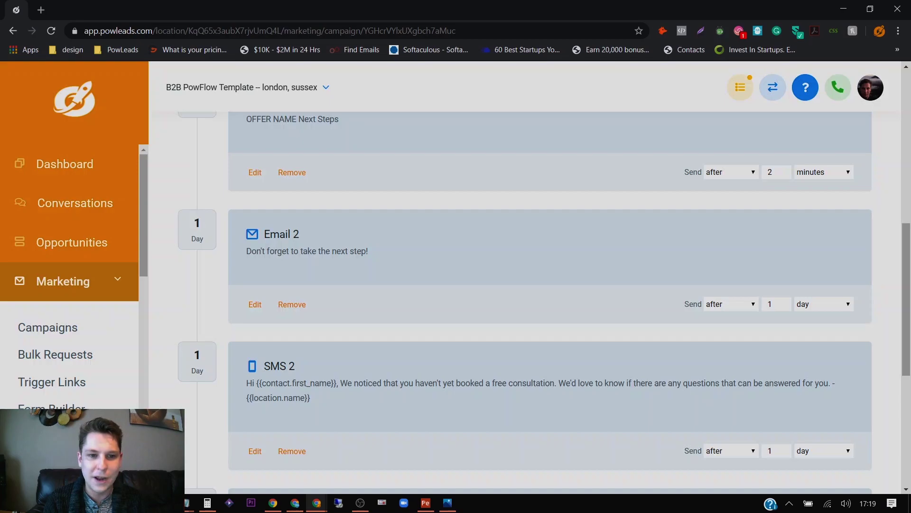
{"action": "scroll", "coordinate": [536, 304], "scroll_direction": "down", "scroll_amount": 8}
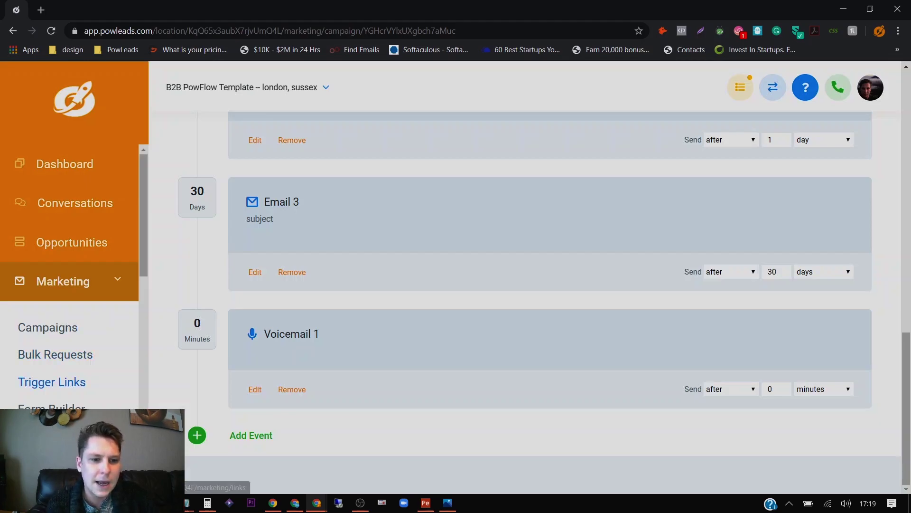
{"action": "left_click", "coordinate": [52, 381]}
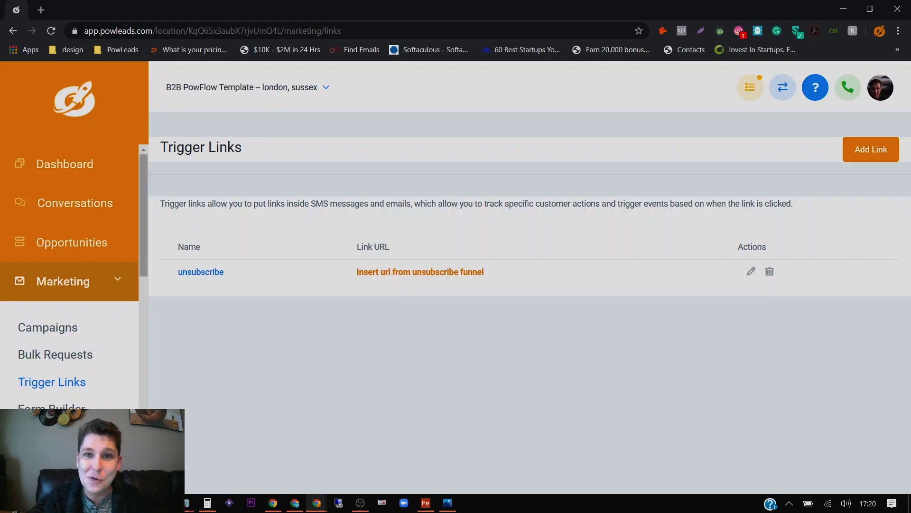
Check the single unsubscribe trigger link, then move on to the Forms list
{"action": "scroll", "coordinate": [69, 280], "scroll_direction": "down", "scroll_amount": 3}
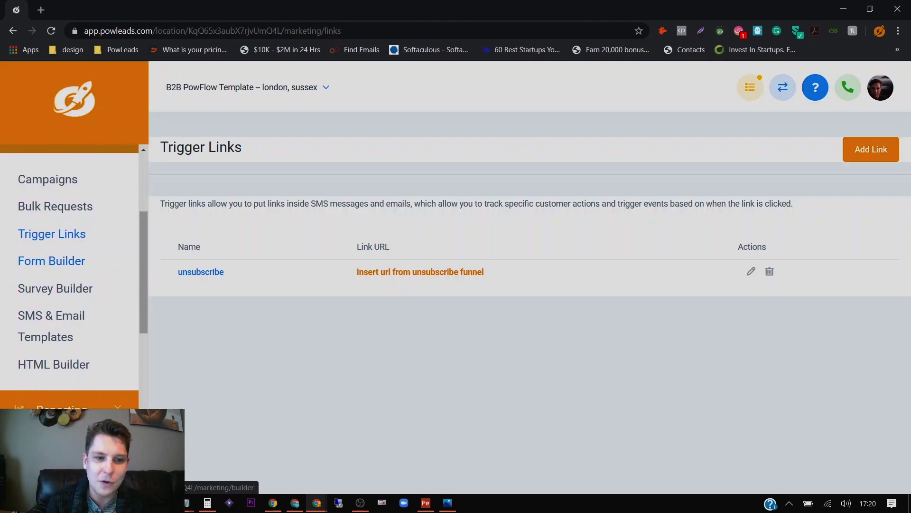
{"action": "left_click", "coordinate": [51, 261]}
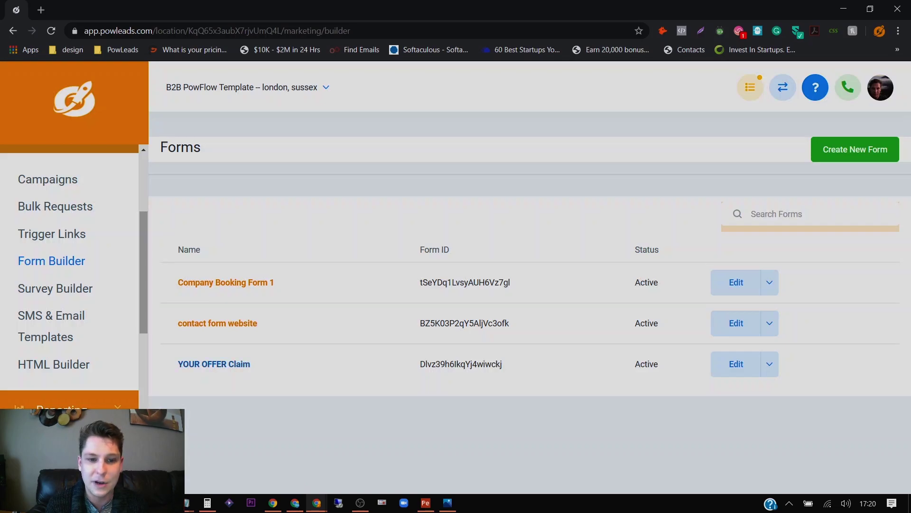
Inspect the YOUR OFFER Claim form in the builder, then go to the Surveys list
{"action": "left_click", "coordinate": [214, 364]}
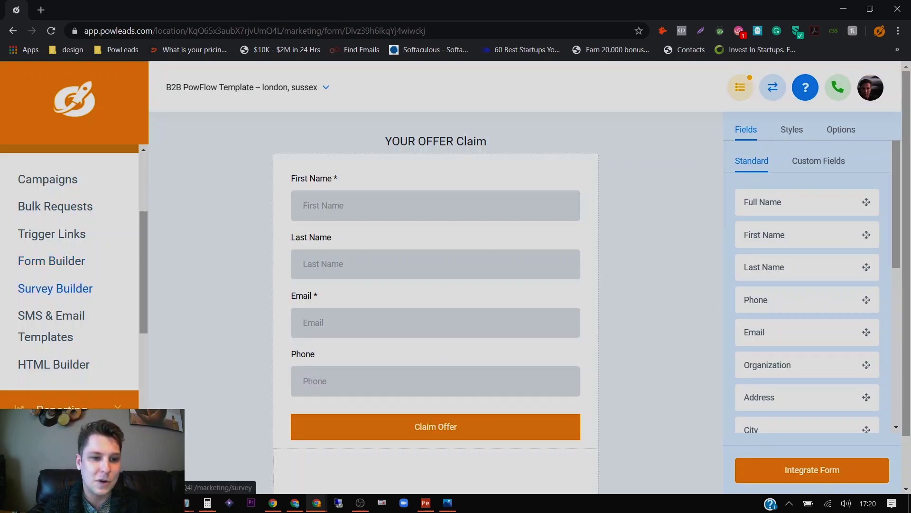
{"action": "left_click", "coordinate": [56, 288]}
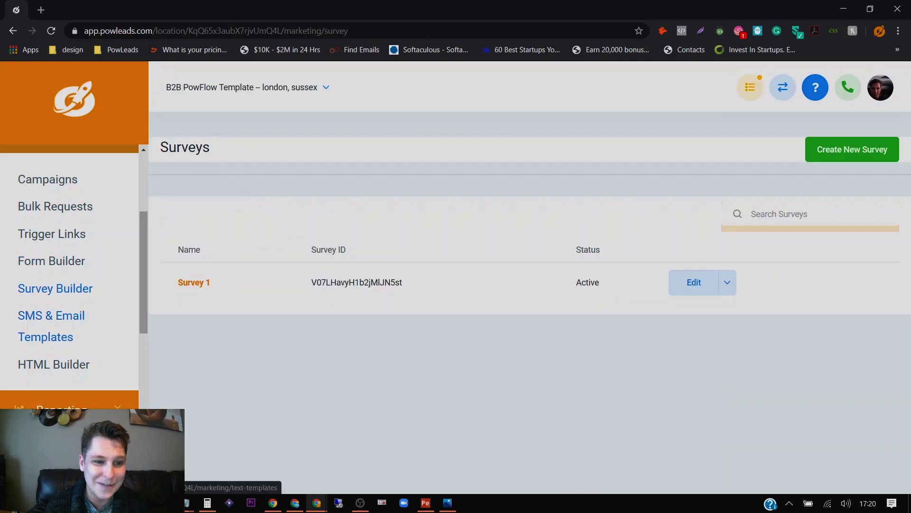
Open Email Template 1 from SMS & Email Templates and inspect its phone image block
{"action": "left_click", "coordinate": [53, 364]}
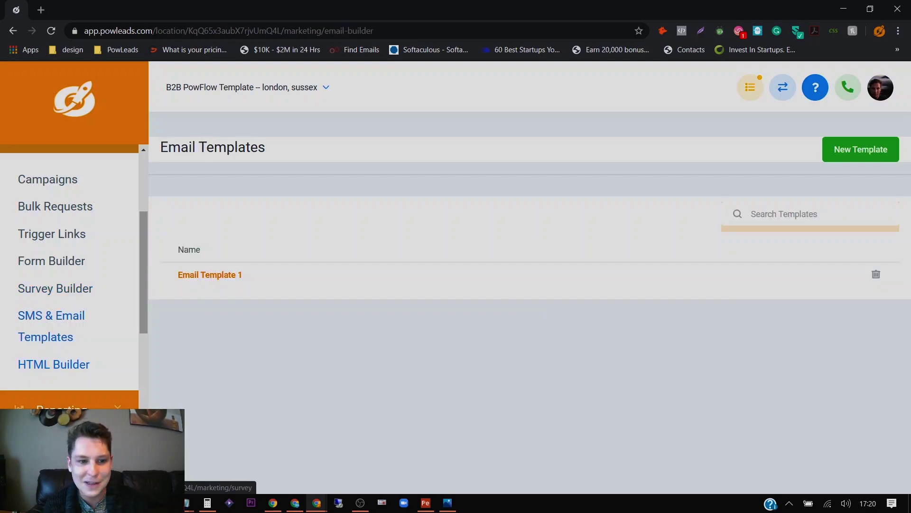
{"action": "left_click", "coordinate": [209, 274]}
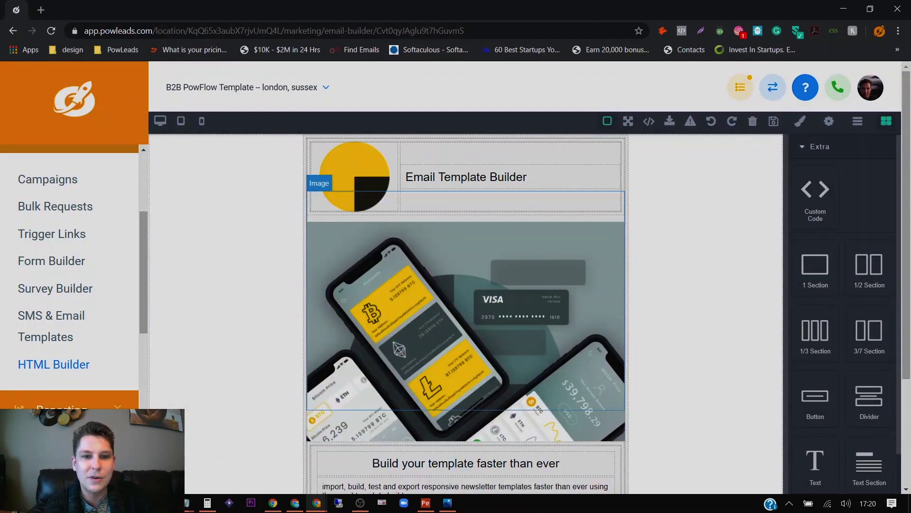
{"action": "scroll", "coordinate": [466, 313], "scroll_direction": "down", "scroll_amount": 1}
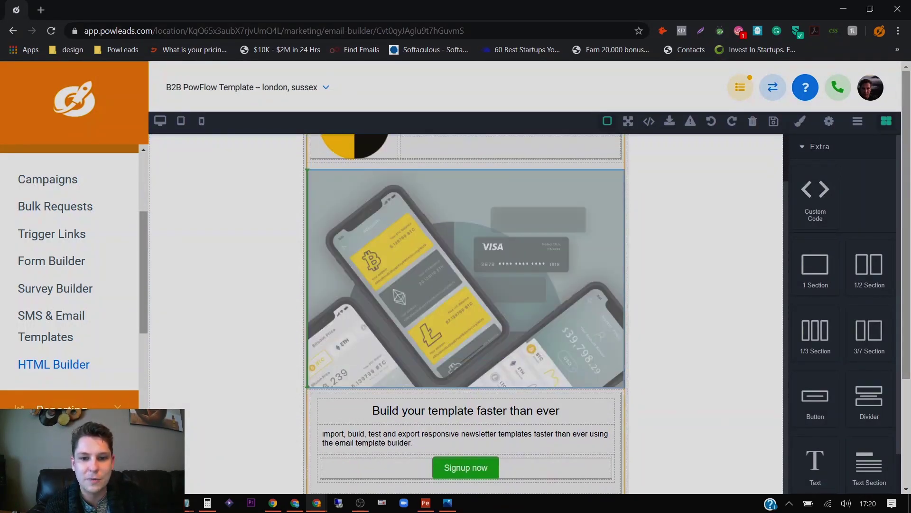
{"action": "left_click", "coordinate": [465, 278]}
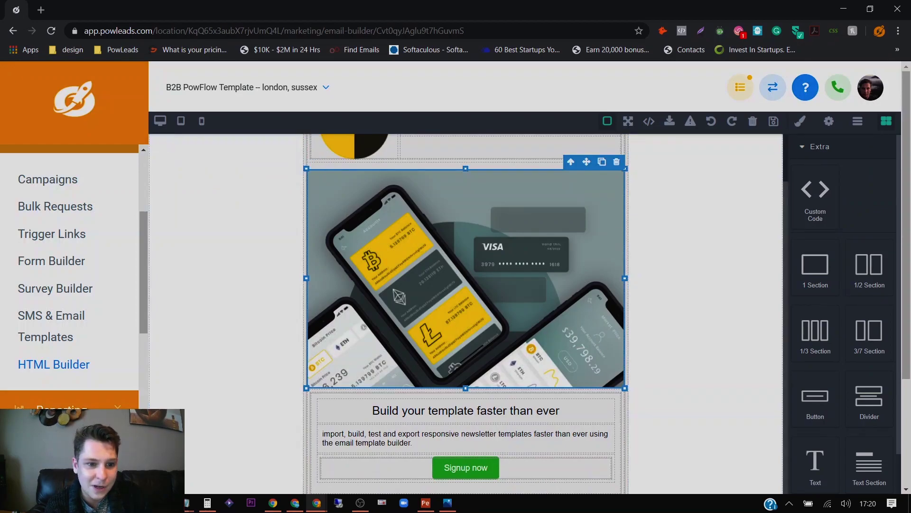
{"action": "scroll", "coordinate": [72, 275], "scroll_direction": "down", "scroll_amount": 5}
{"action": "scroll", "coordinate": [71, 275], "scroll_direction": "up", "scroll_amount": 5}
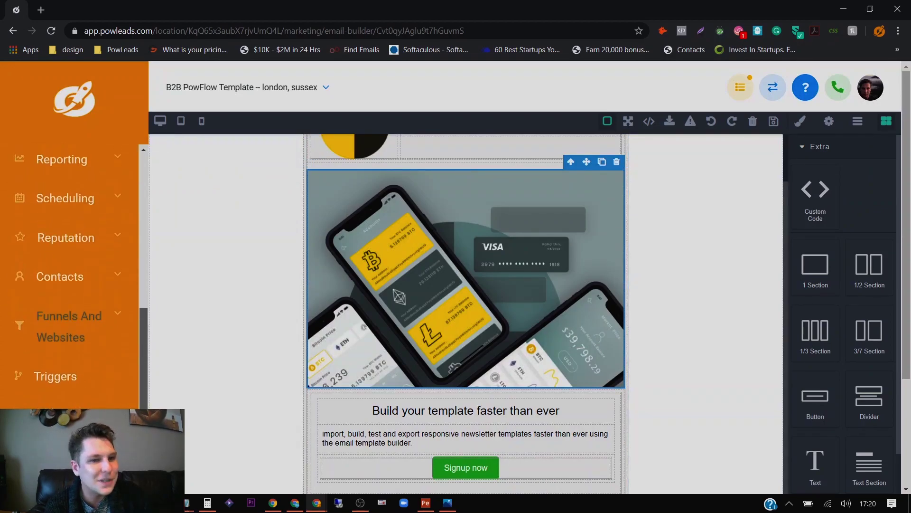
{"action": "scroll", "coordinate": [71, 276], "scroll_direction": "down", "scroll_amount": 4}
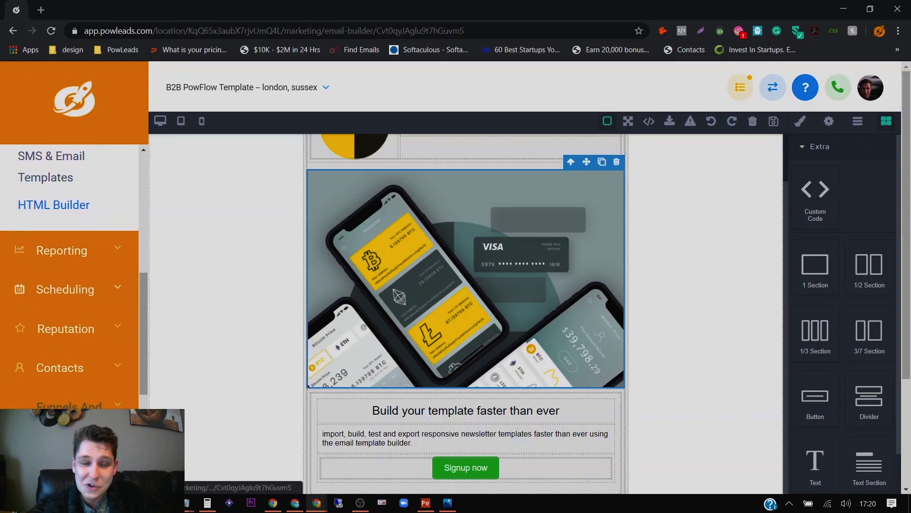
Visit the scheduling Calendar week view and Appointments list, then return to Marketing Campaigns
{"action": "left_click", "coordinate": [65, 289]}
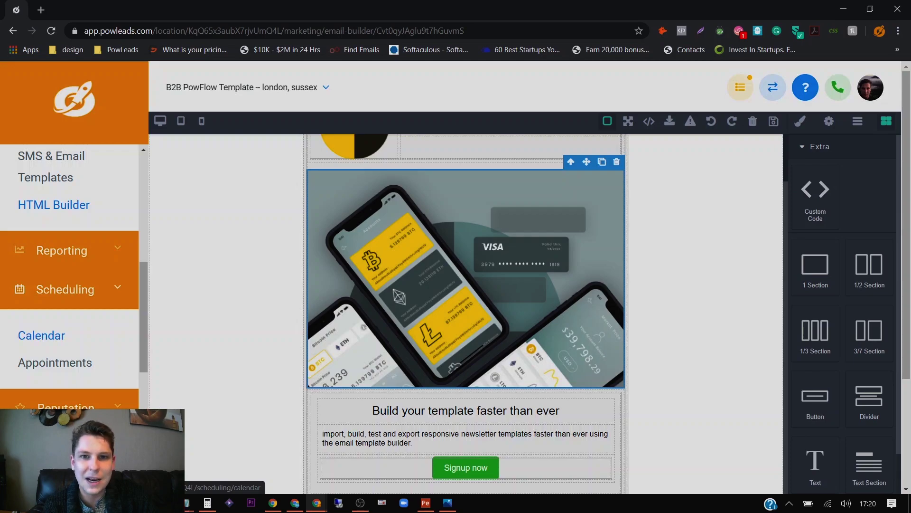
{"action": "left_click", "coordinate": [18, 289]}
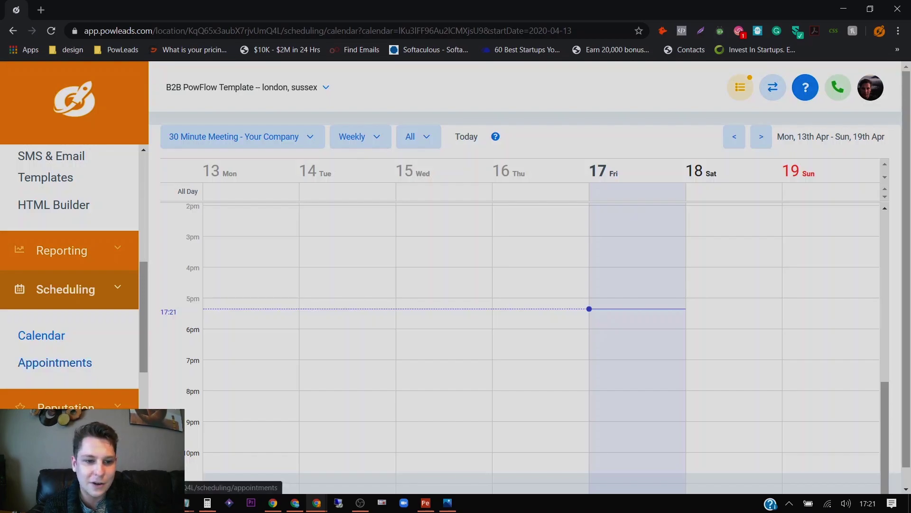
{"action": "left_click", "coordinate": [55, 362]}
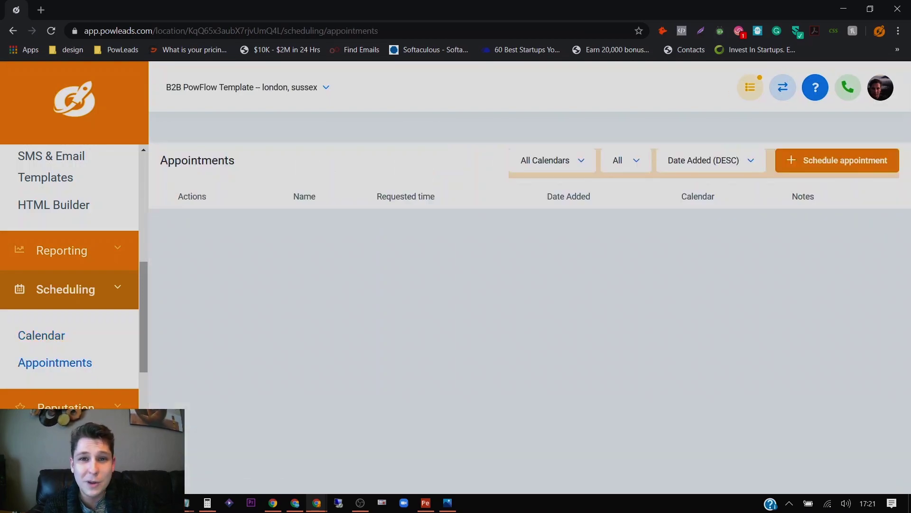
{"action": "scroll", "coordinate": [72, 276], "scroll_direction": "up", "scroll_amount": 8}
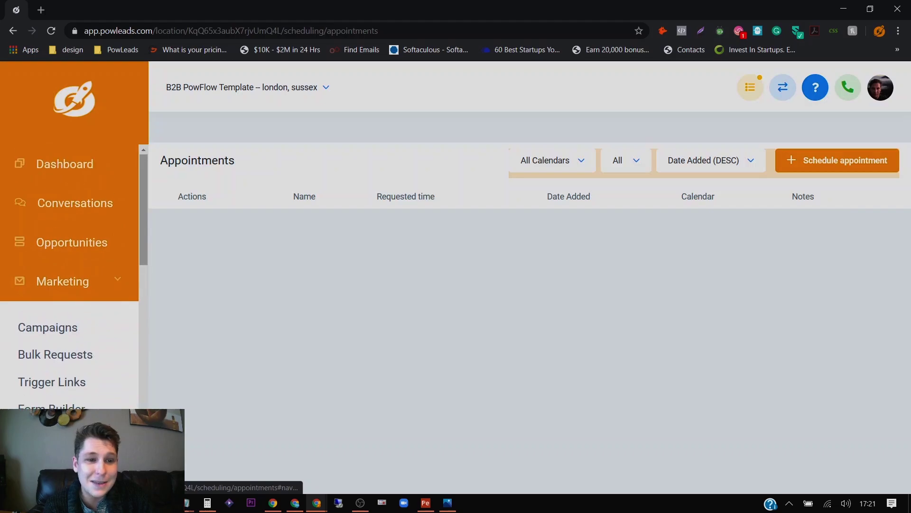
{"action": "left_click", "coordinate": [47, 327]}
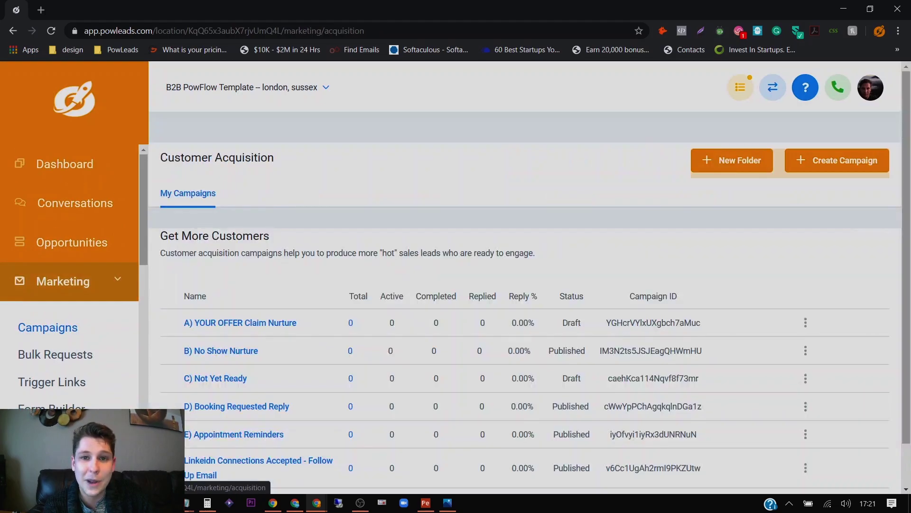
{"action": "scroll", "coordinate": [525, 280], "scroll_direction": "down", "scroll_amount": 1}
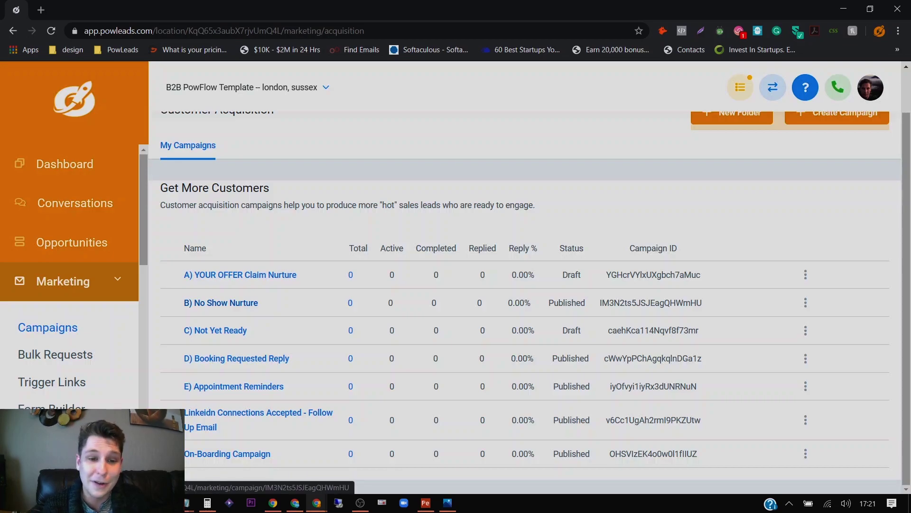
Open E) Appointment Reminders, scroll through its timed SMS and email events, then expand Contacts
{"action": "left_click", "coordinate": [238, 386]}
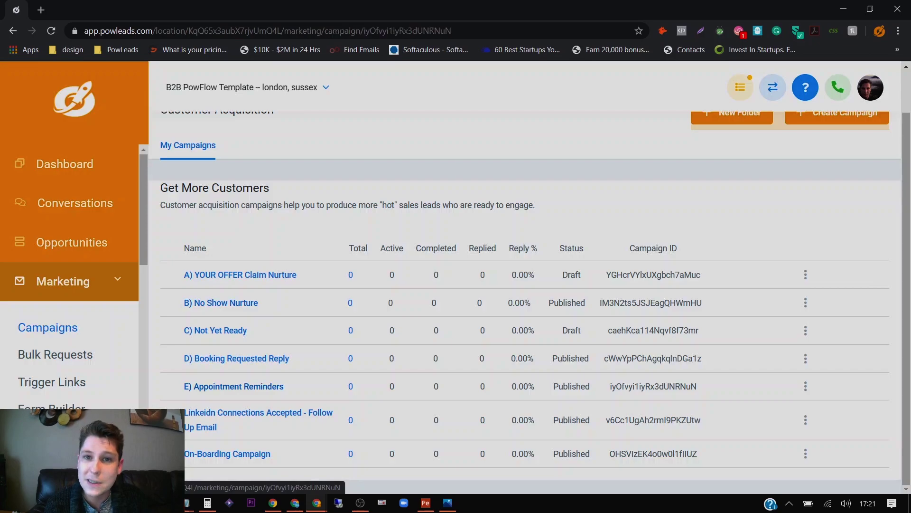
{"action": "scroll", "coordinate": [530, 277], "scroll_direction": "down", "scroll_amount": 3}
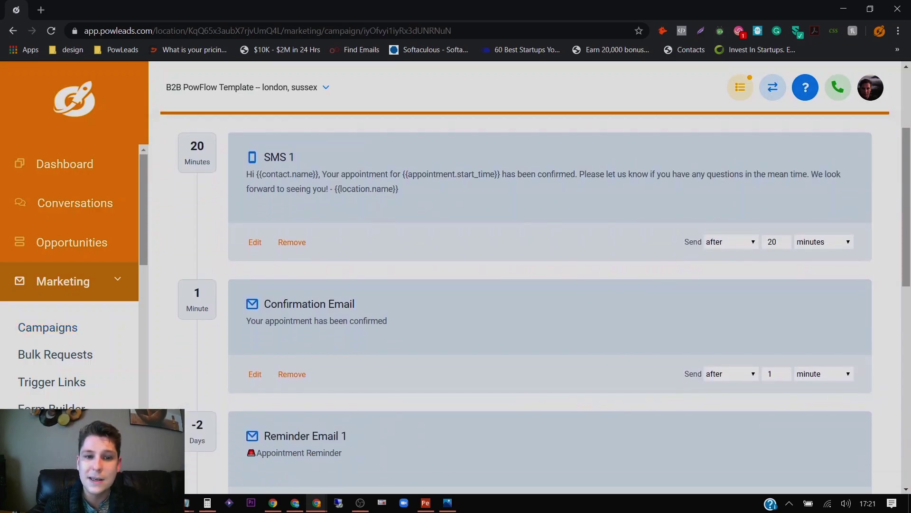
{"action": "scroll", "coordinate": [549, 285], "scroll_direction": "down", "scroll_amount": 3}
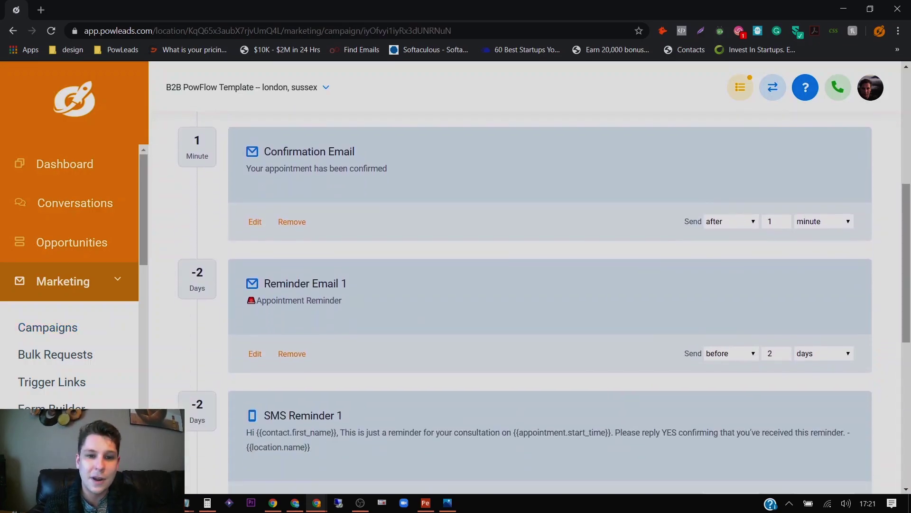
{"action": "scroll", "coordinate": [545, 302], "scroll_direction": "down", "scroll_amount": 7}
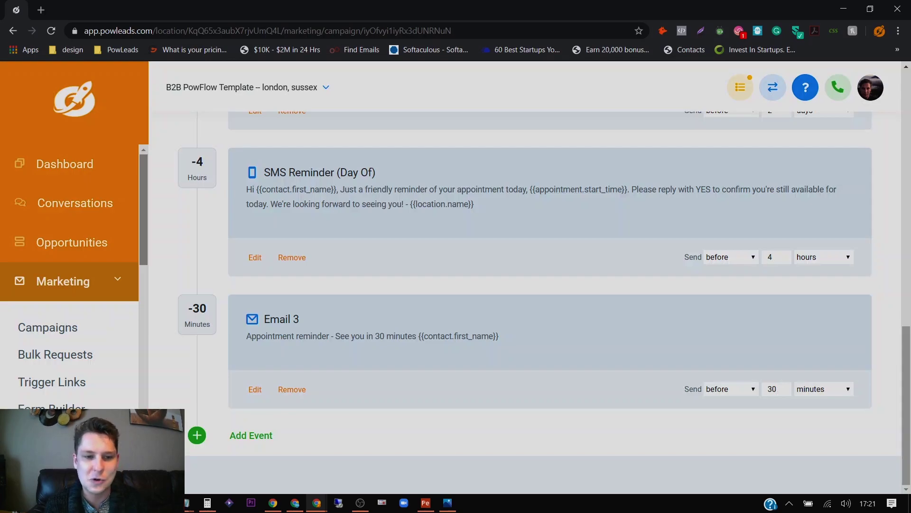
{"action": "scroll", "coordinate": [71, 275], "scroll_direction": "down", "scroll_amount": 8}
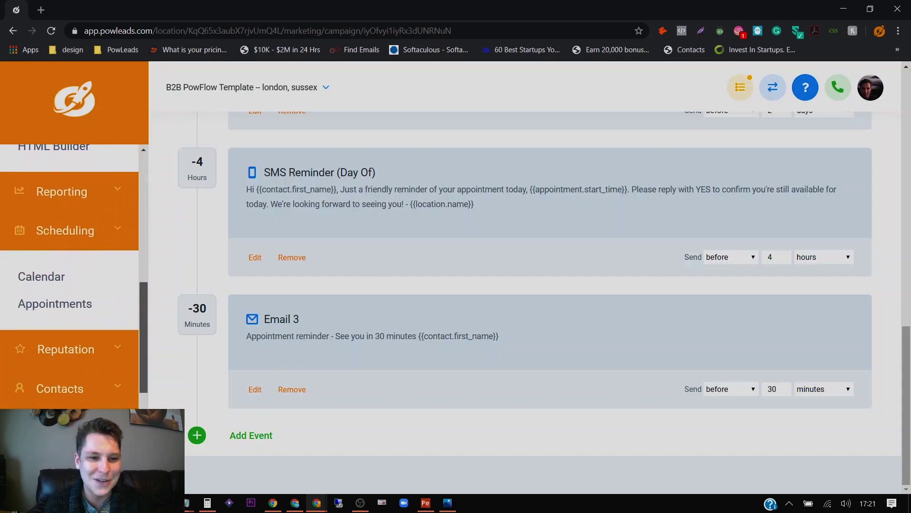
{"action": "scroll", "coordinate": [71, 275], "scroll_direction": "down", "scroll_amount": 3}
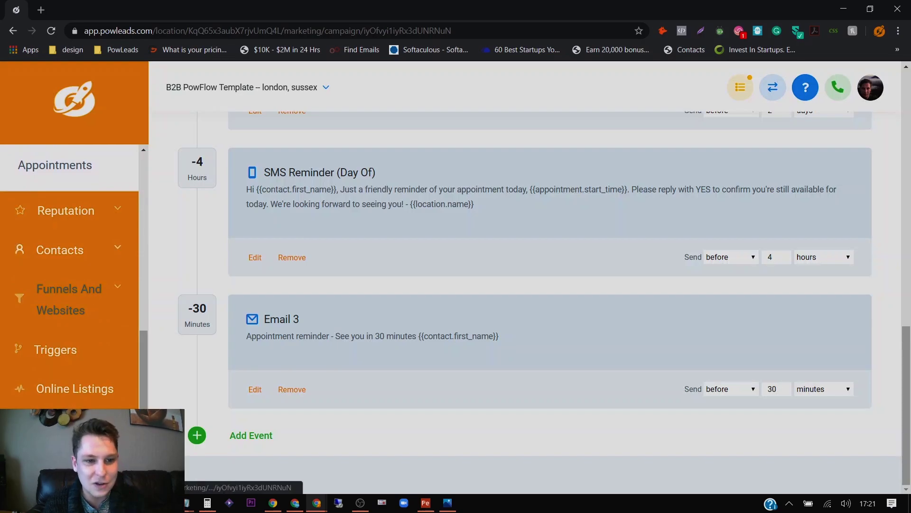
{"action": "left_click", "coordinate": [60, 250]}
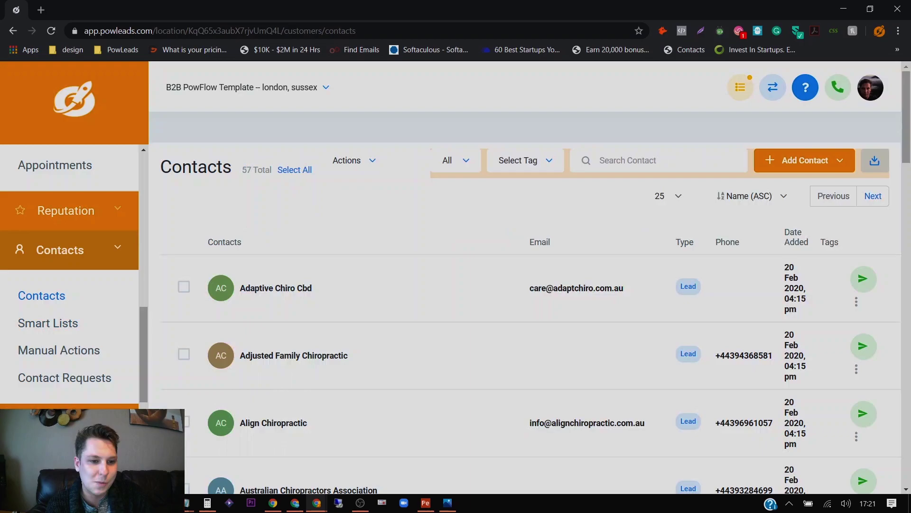
Open Smart Lists to show the All list of 57 contact records
{"action": "left_click", "coordinate": [48, 322]}
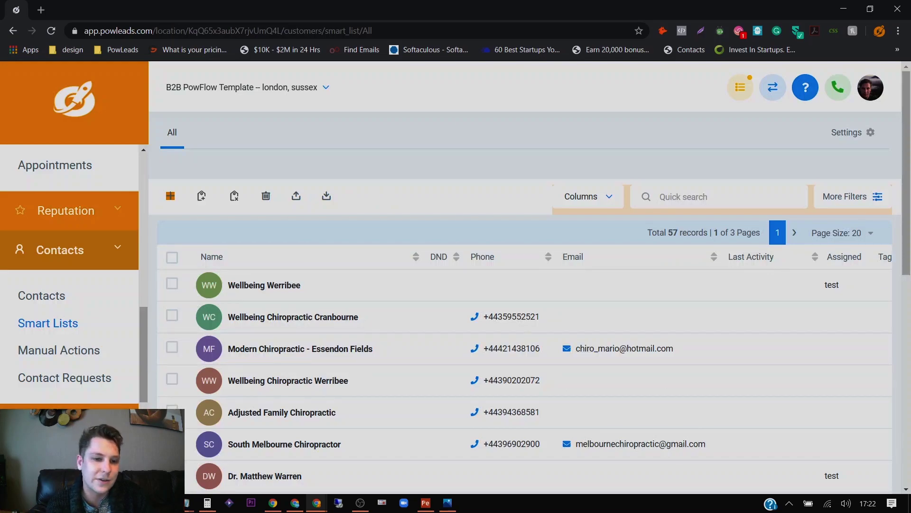
Open the Funnels list showing UNSUBSCRIBE and Example funnels 1–5 under Funnels And Websites
{"action": "scroll", "coordinate": [70, 276], "scroll_direction": "down", "scroll_amount": 2}
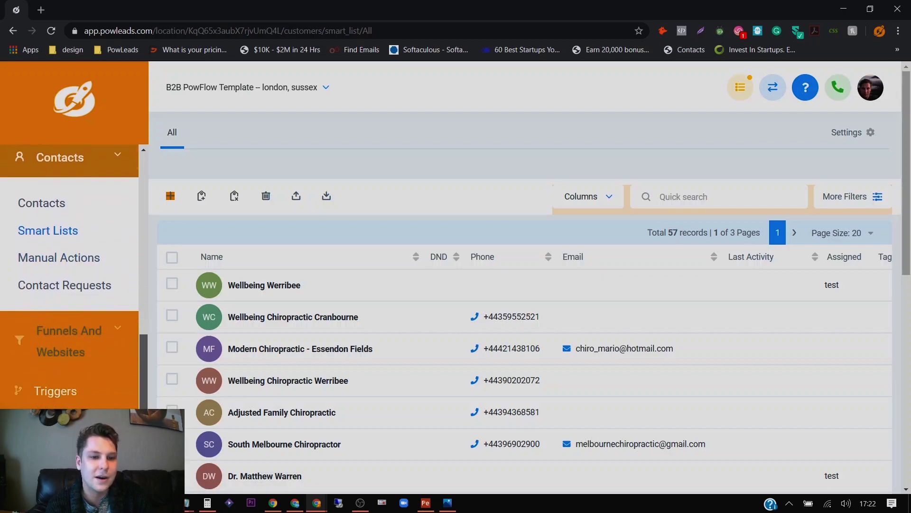
{"action": "scroll", "coordinate": [20, 272], "scroll_direction": "down", "scroll_amount": 2}
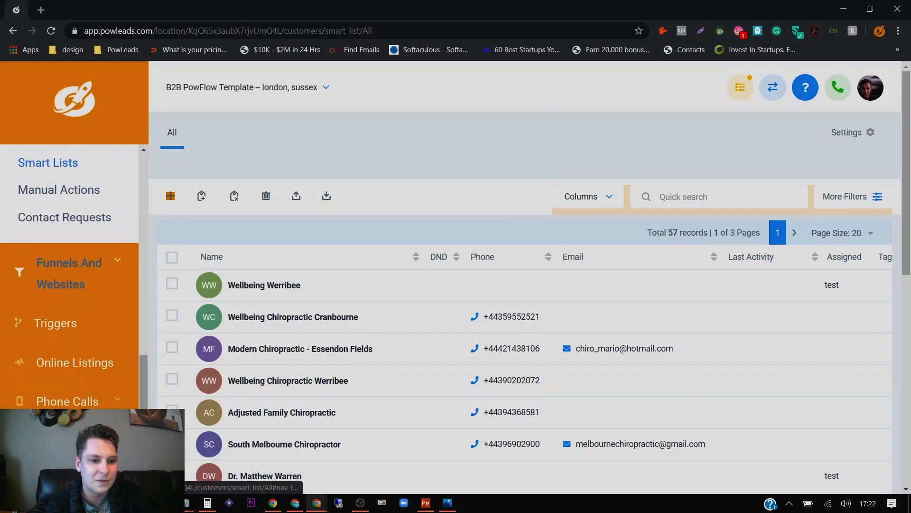
{"action": "left_click", "coordinate": [20, 272]}
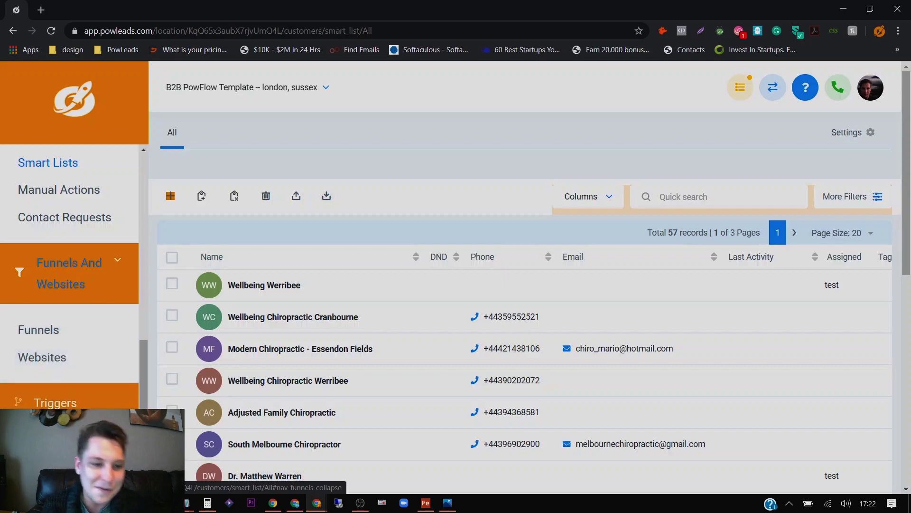
{"action": "left_click", "coordinate": [39, 330]}
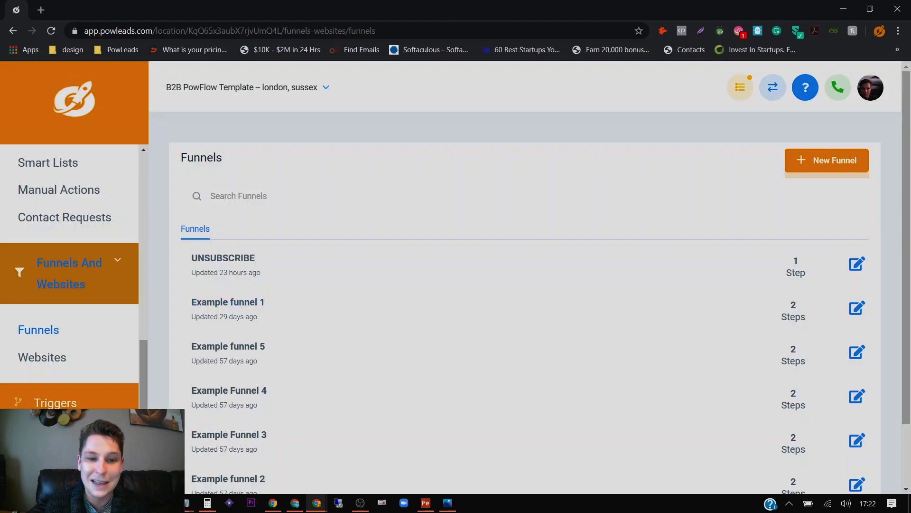
Open Example funnel 1 and bring its Landing page into the page builder
{"action": "scroll", "coordinate": [525, 303], "scroll_direction": "down", "scroll_amount": 2}
{"action": "scroll", "coordinate": [525, 304], "scroll_direction": "up", "scroll_amount": 1}
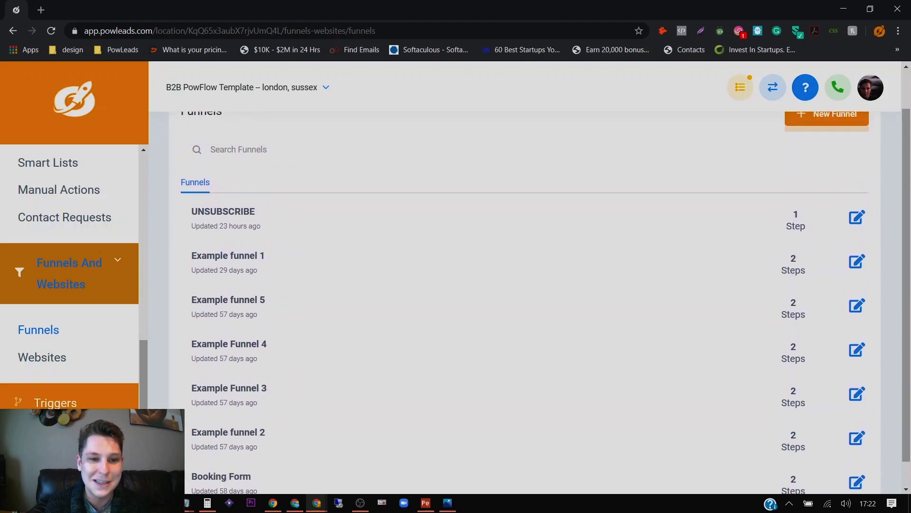
{"action": "left_click", "coordinate": [227, 275]}
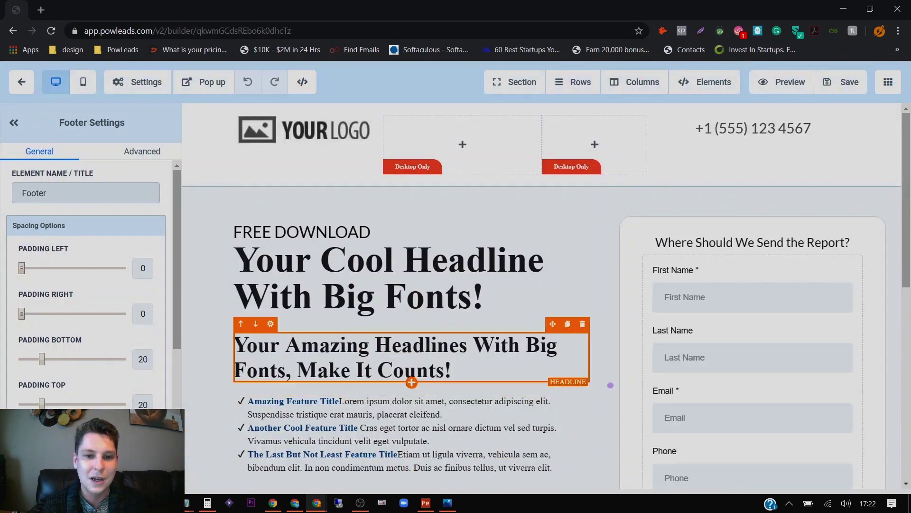
Retype the headline's letter F, widen the left column, then leave the builder without saving
{"action": "left_click", "coordinate": [407, 297]}
{"action": "key", "text": "BackSpace"}
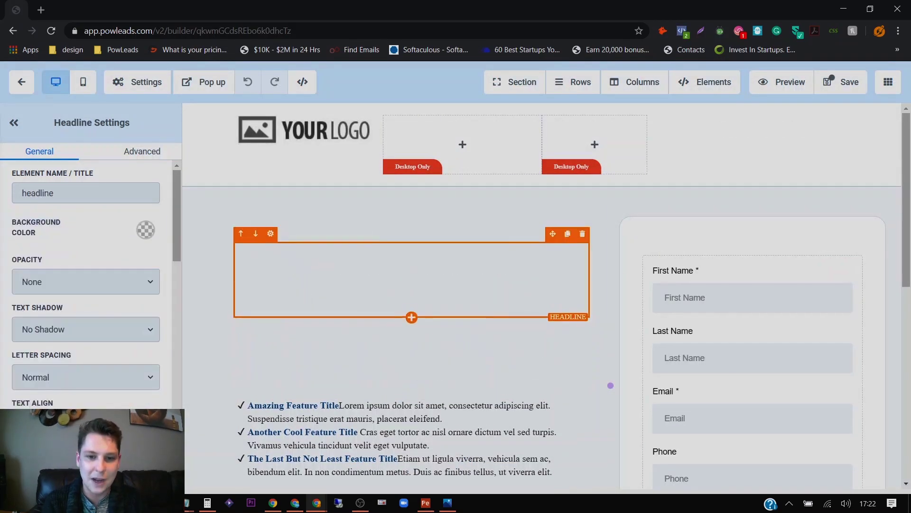
{"action": "type", "text": "Fonts!"}
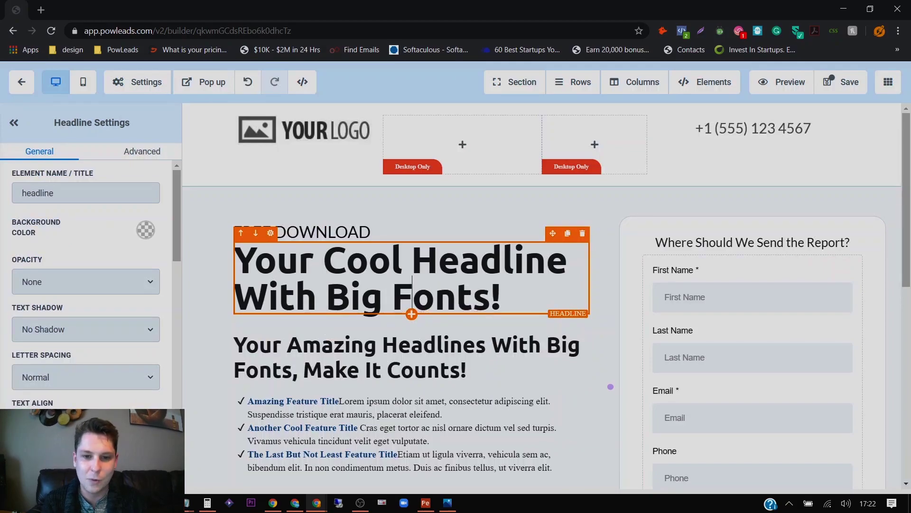
{"action": "mouse_move", "coordinate": [603, 385]}
{"action": "left_mouse_down"}
{"action": "mouse_move", "coordinate": [627, 387]}
{"action": "mouse_move", "coordinate": [612, 386]}
{"action": "left_mouse_up"}
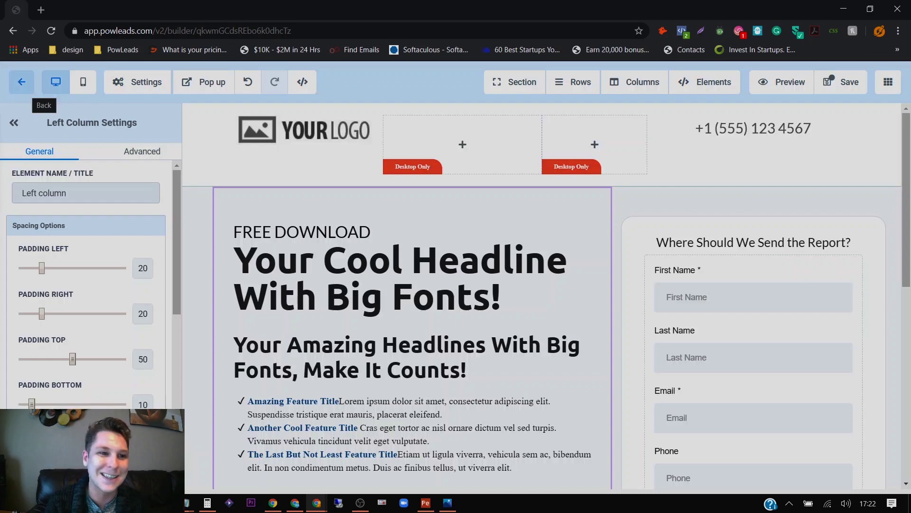
{"action": "left_click", "coordinate": [21, 82]}
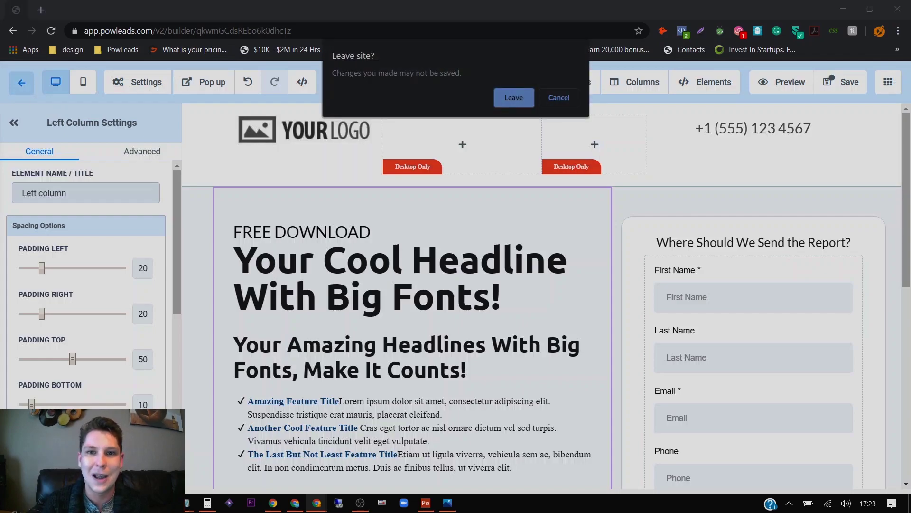
{"action": "key", "text": "Return"}
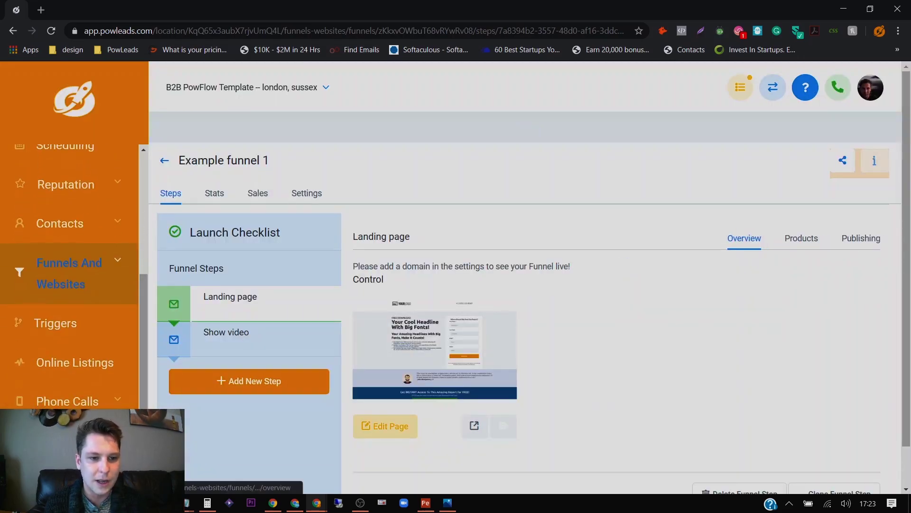
Go to Websites under Funnels And Websites and open the Example website's Homepage
{"action": "left_click", "coordinate": [69, 273]}
{"action": "left_click", "coordinate": [42, 357]}
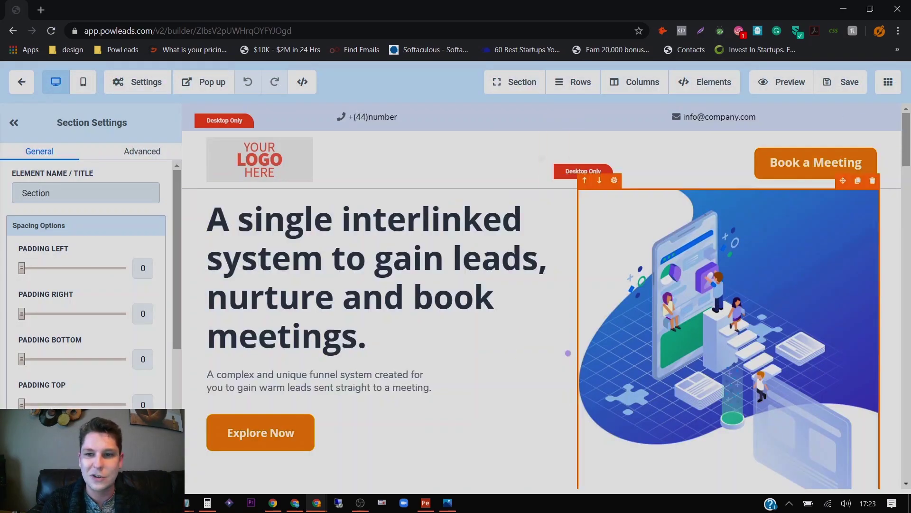
Scroll through the Homepage's PowFlow, PowConnect and PowRetarget sections, contact form and logo footer
{"action": "scroll", "coordinate": [546, 294], "scroll_direction": "down", "scroll_amount": 5}
{"action": "scroll", "coordinate": [541, 295], "scroll_direction": "down", "scroll_amount": 4}
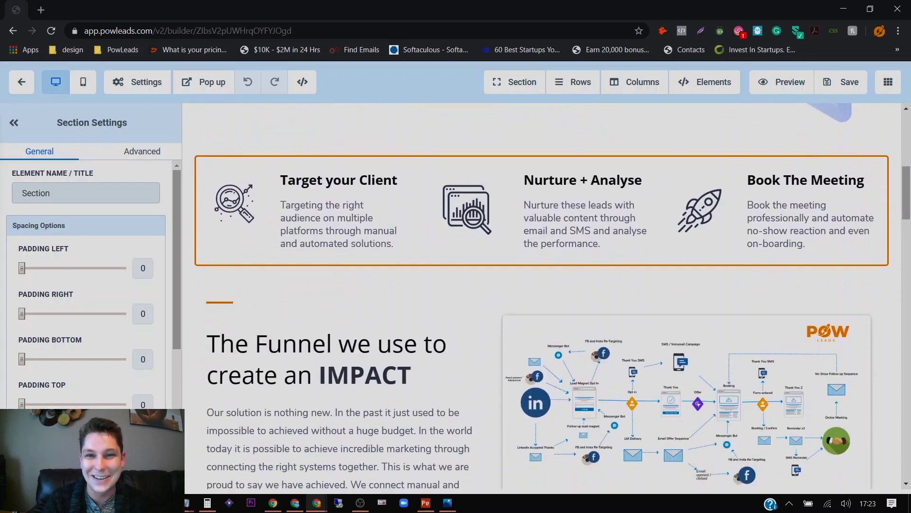
{"action": "scroll", "coordinate": [541, 294], "scroll_direction": "down", "scroll_amount": 5}
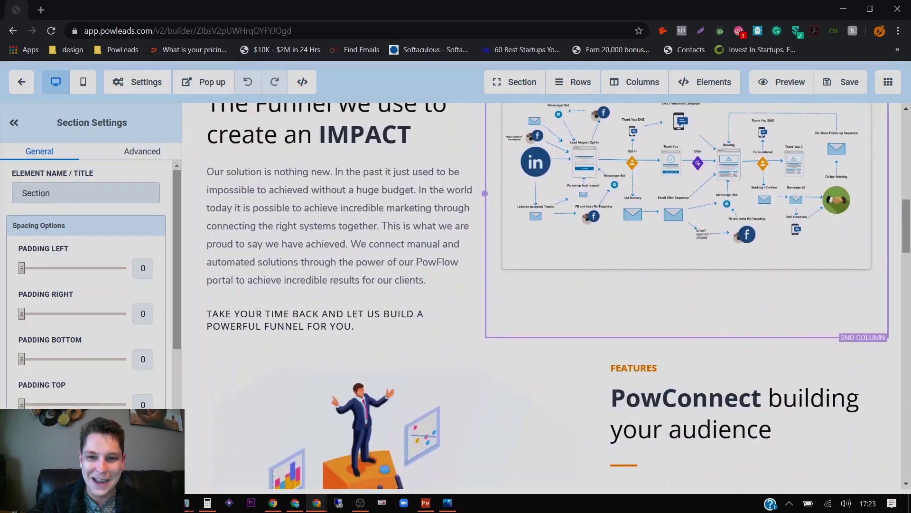
{"action": "scroll", "coordinate": [541, 294], "scroll_direction": "down", "scroll_amount": 16}
{"action": "scroll", "coordinate": [541, 294], "scroll_direction": "down", "scroll_amount": 8}
{"action": "scroll", "coordinate": [541, 294], "scroll_direction": "down", "scroll_amount": 12}
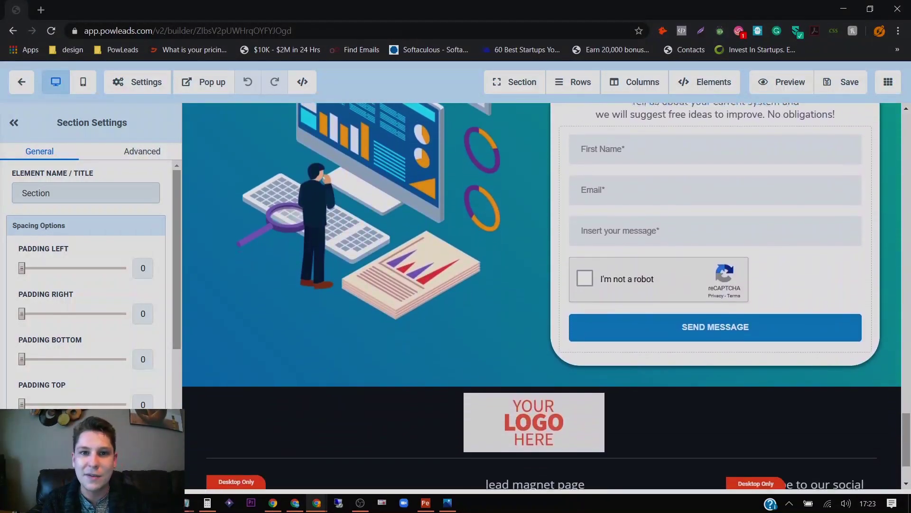
{"action": "scroll", "coordinate": [541, 295], "scroll_direction": "down", "scroll_amount": 1}
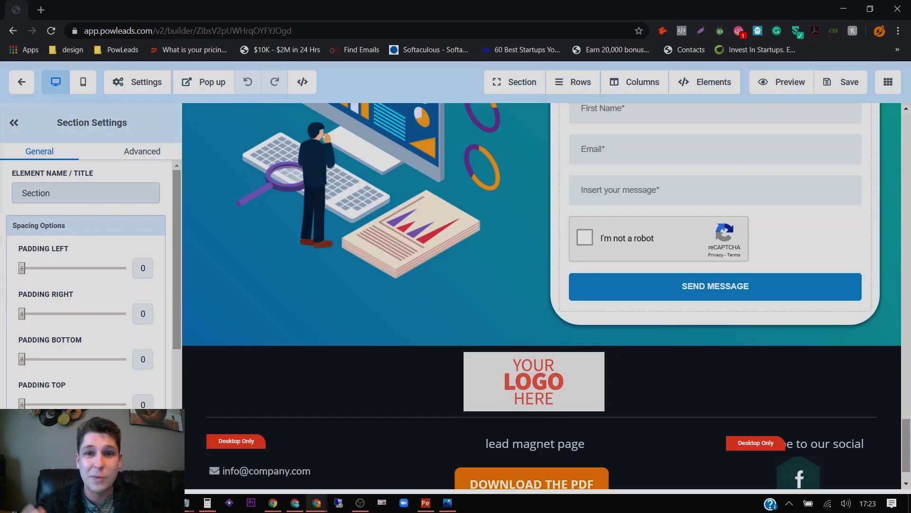
{"action": "scroll", "coordinate": [541, 294], "scroll_direction": "up", "scroll_amount": 15}
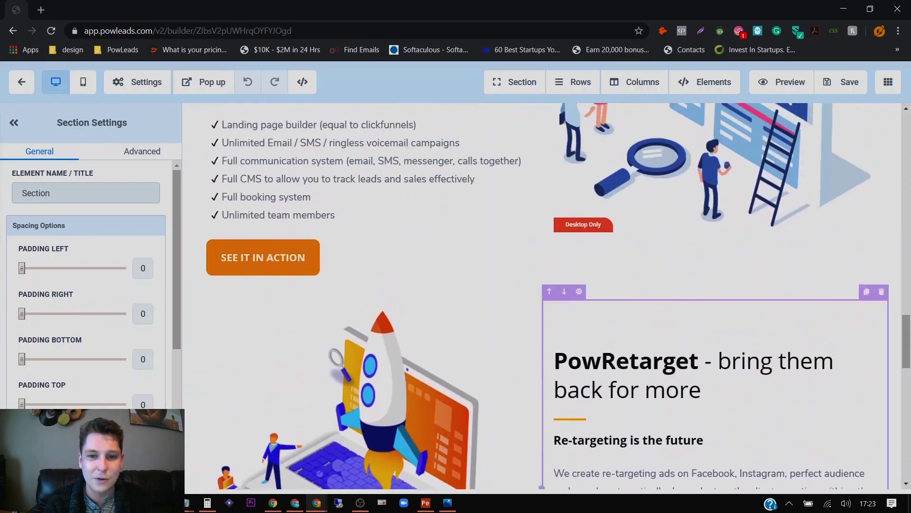
Select the PowFlow CRM paragraph, then exit the builder back to the website's pages
{"action": "left_click", "coordinate": [332, 285]}
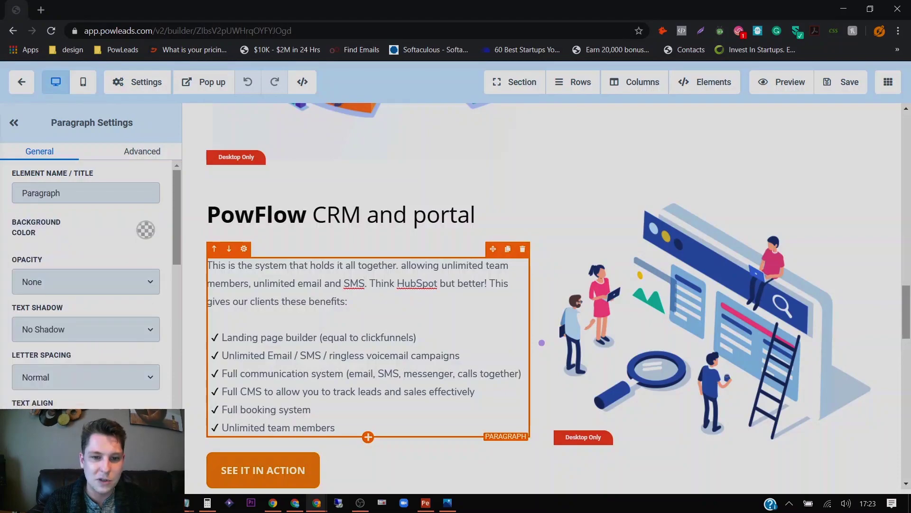
{"action": "scroll", "coordinate": [333, 237], "scroll_direction": "up", "scroll_amount": 5}
{"action": "scroll", "coordinate": [541, 294], "scroll_direction": "up", "scroll_amount": 7}
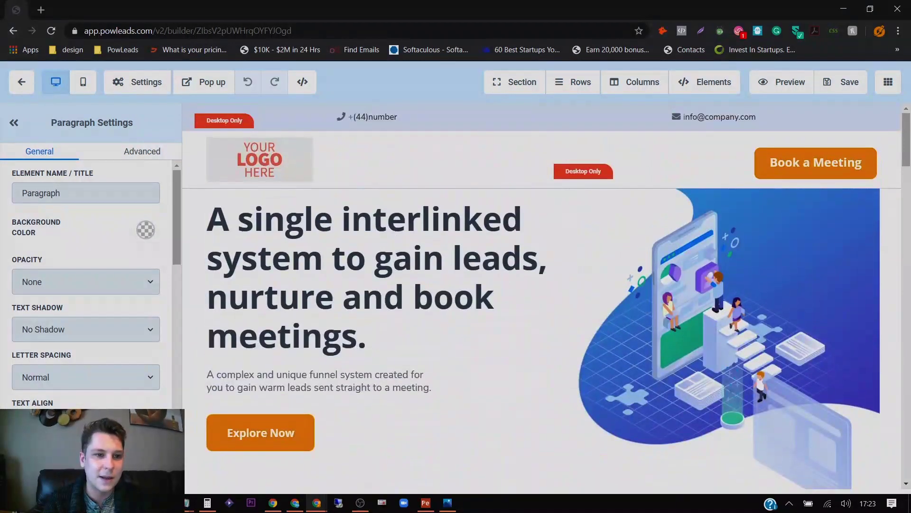
{"action": "left_click", "coordinate": [21, 81]}
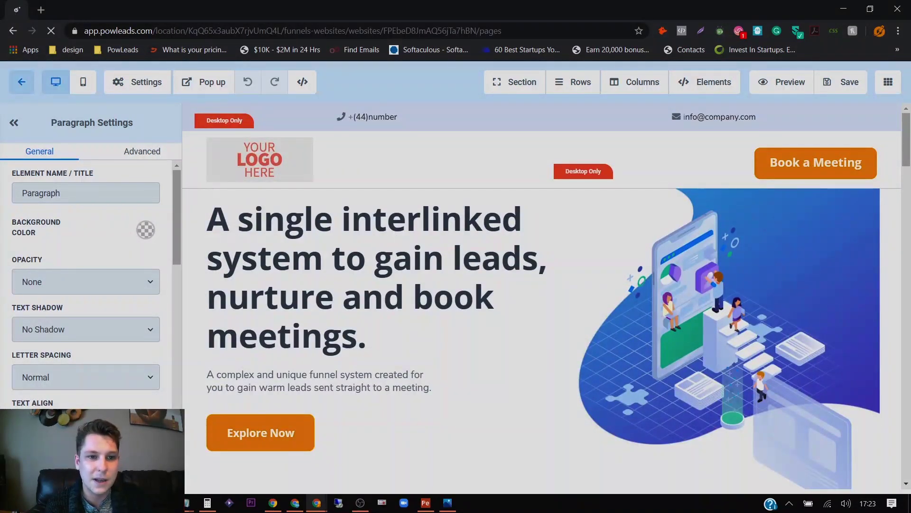